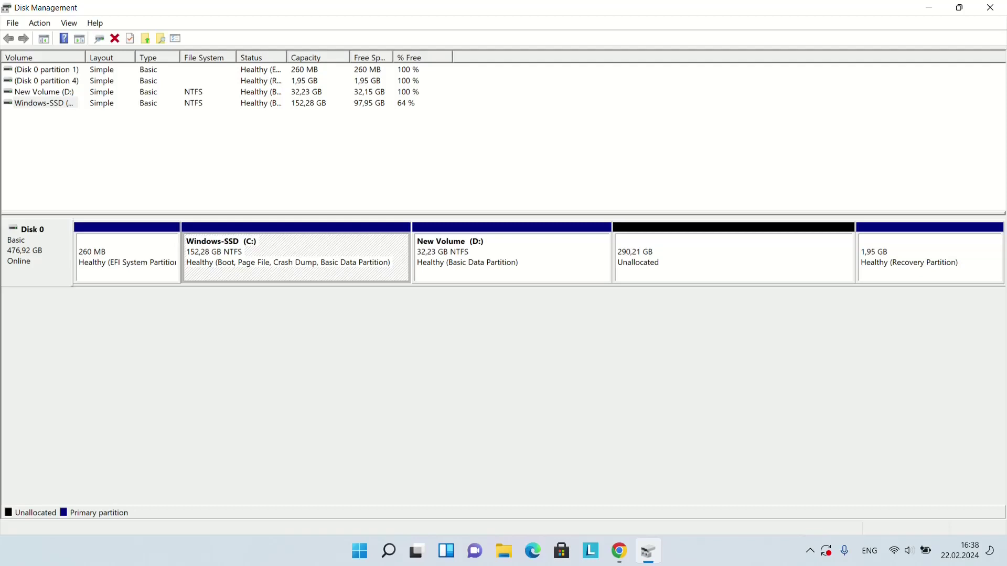
# - Widen the Volume column and check that Extend Volume is greyed out for Windows-SSD (C:)
pyautogui.click(44, 102)
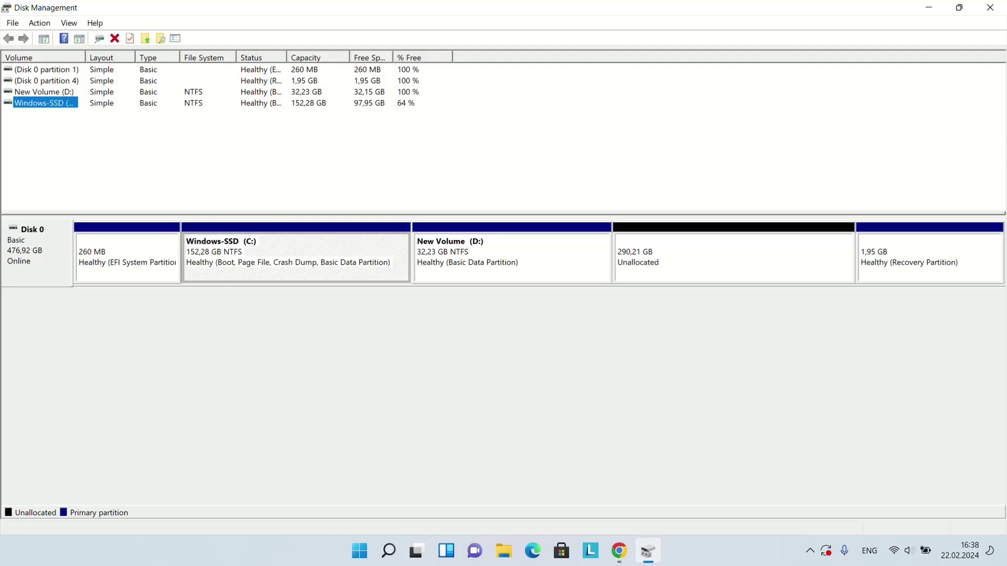
pyautogui.moveTo(85, 58); pyautogui.dragTo(167, 57)
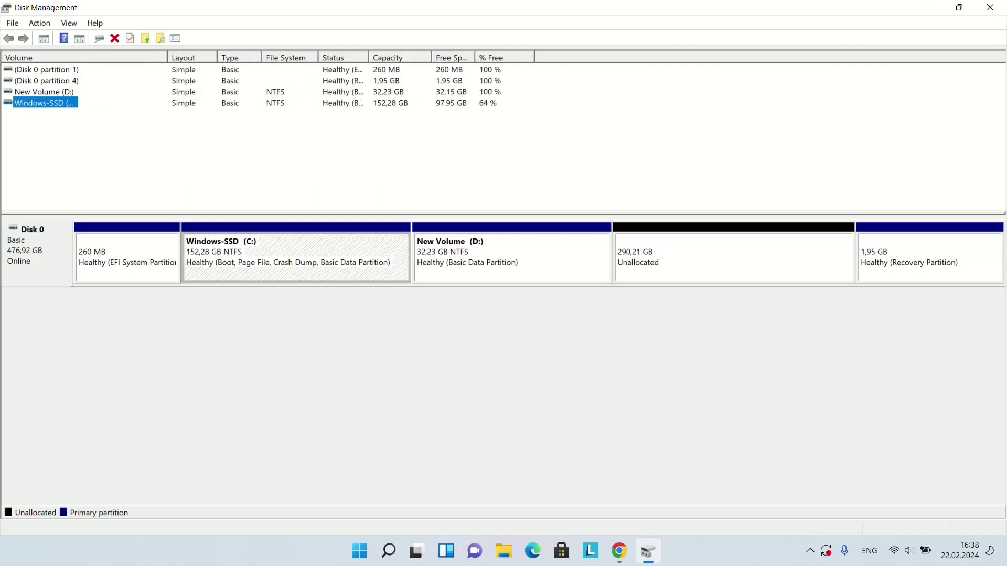
pyautogui.hotkey('shift', 'F10')
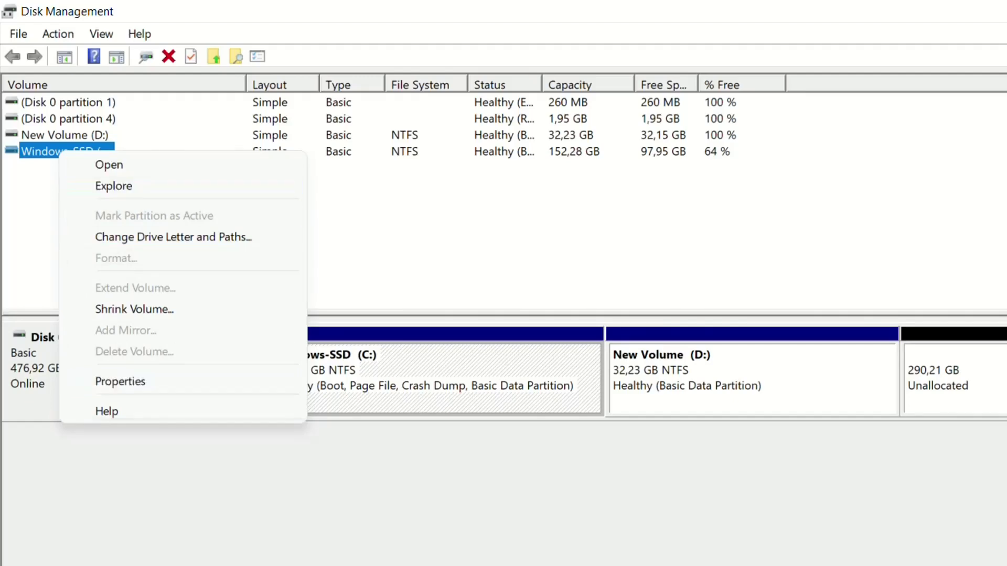
pyautogui.press('Escape')
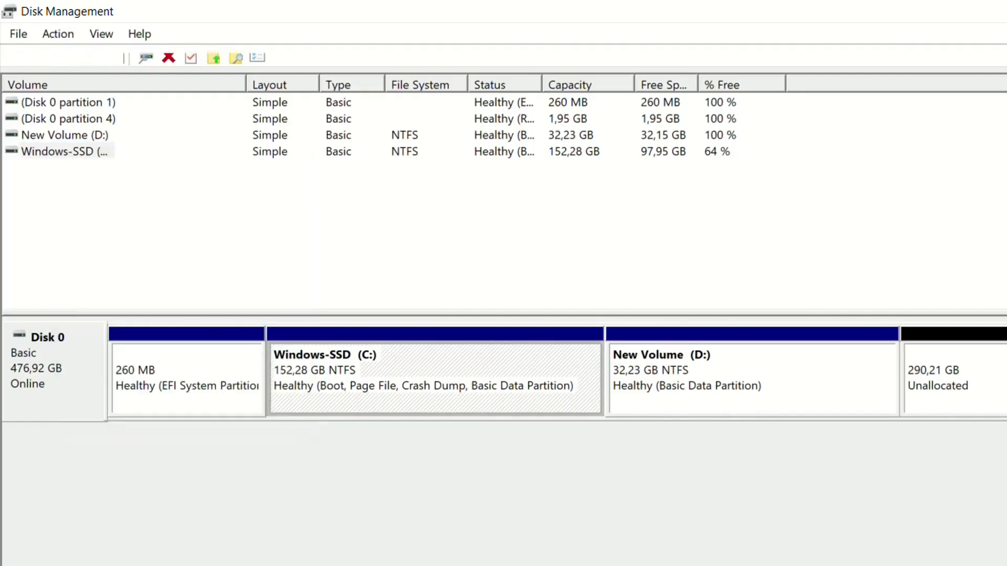
pyautogui.click(952, 378)
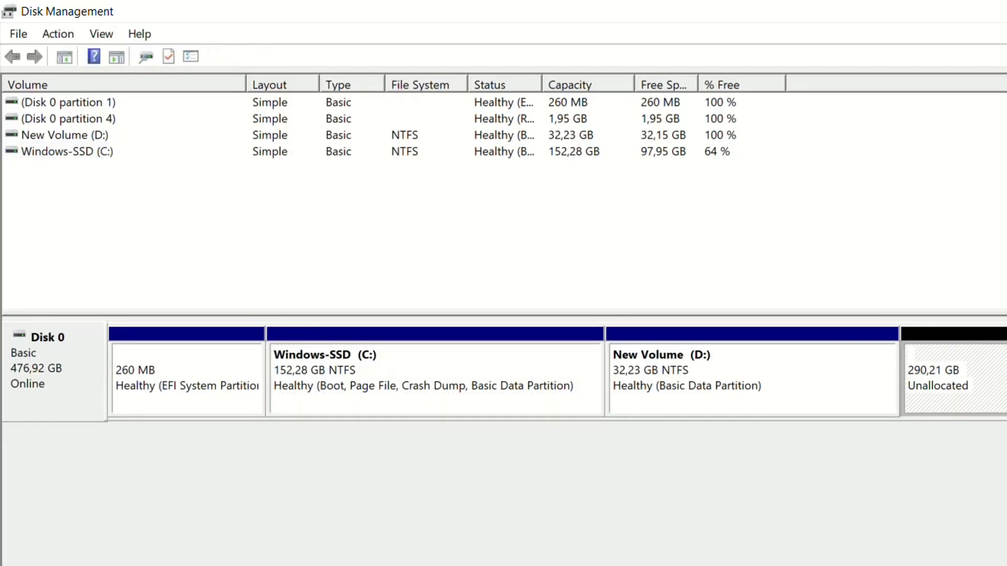
pyautogui.click(435, 378)
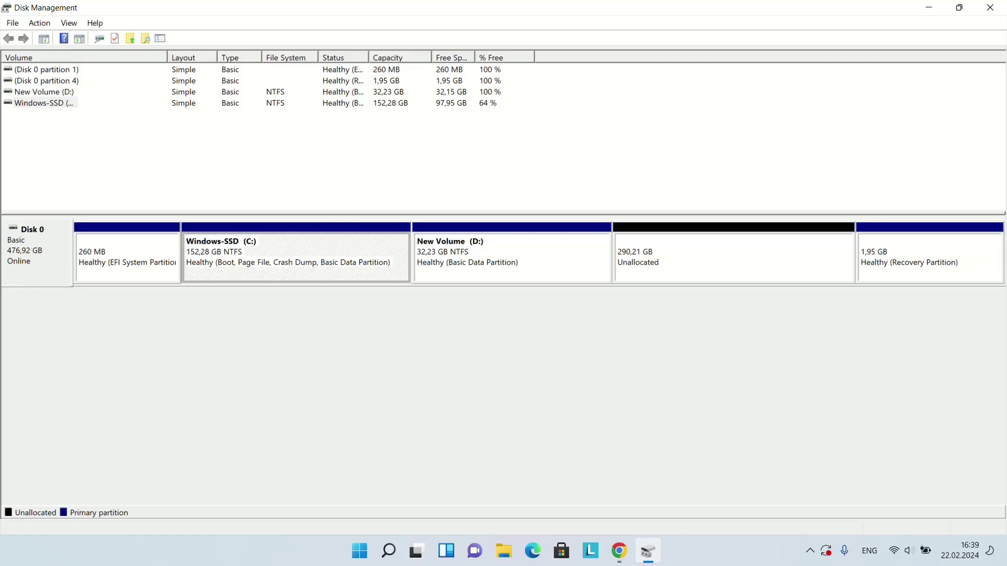
# - Switch to Chrome and scroll through the MiniTool Partition Wizard Free 12.8 feature list, back to Download Freeware
pyautogui.click(619, 550)
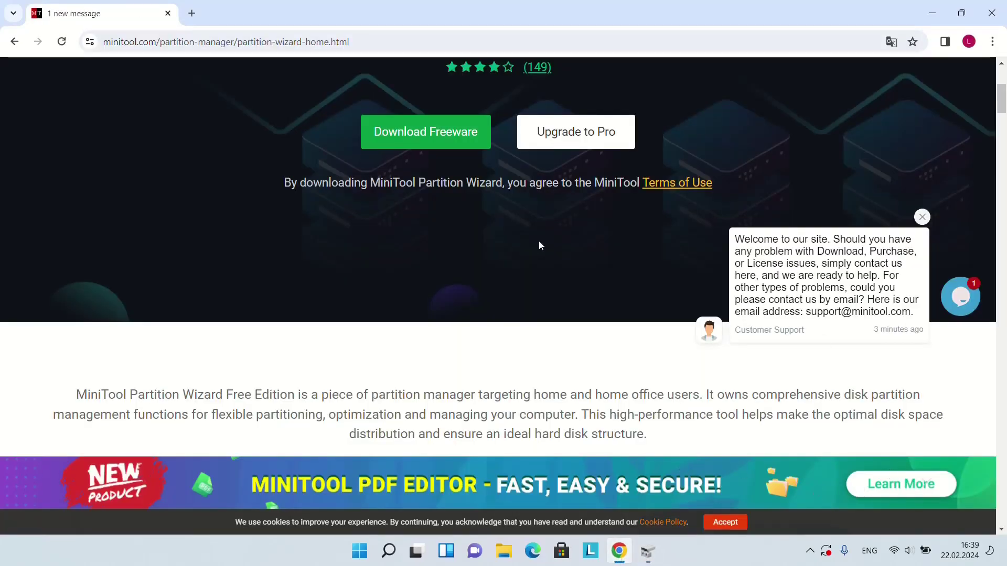
pyautogui.scroll(-5, 465, 262)
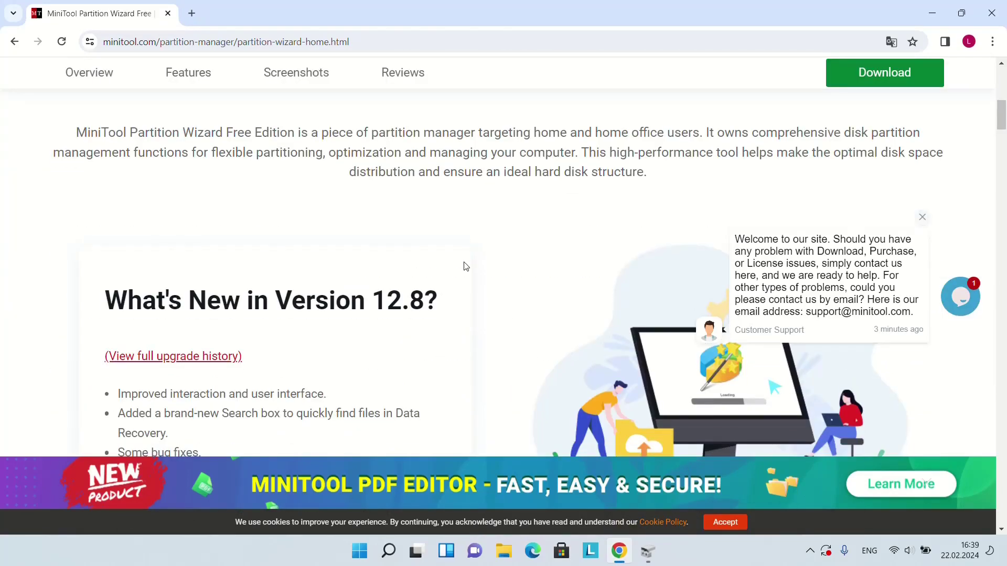
pyautogui.scroll(5, 463, 265)
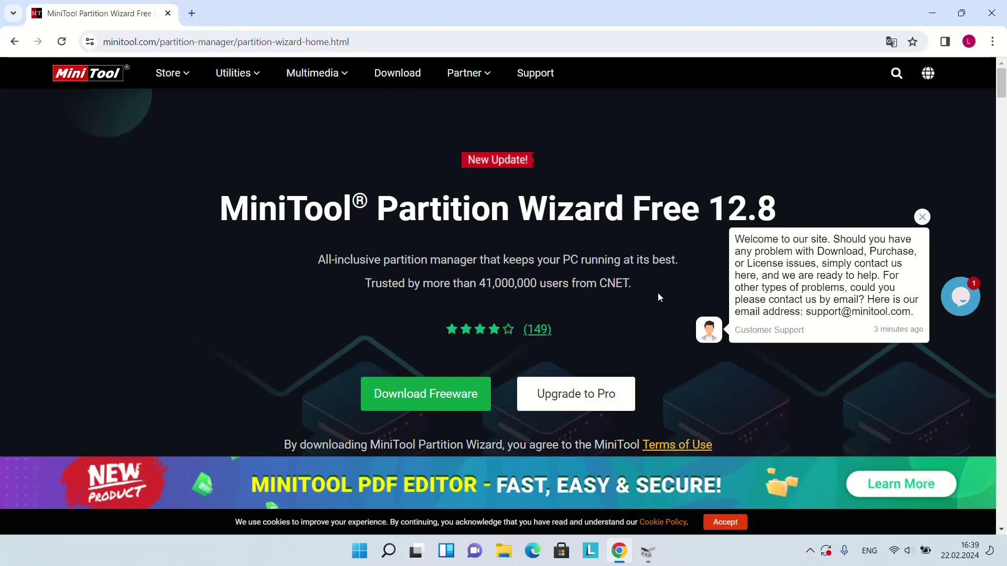
pyautogui.scroll(-1, 657, 292)
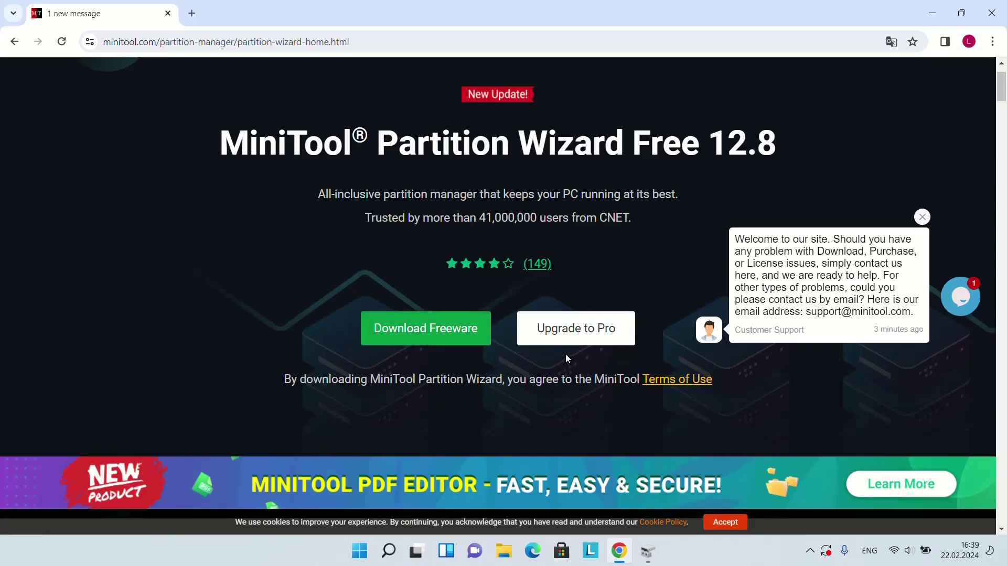
pyautogui.scroll(-10, 355, 246)
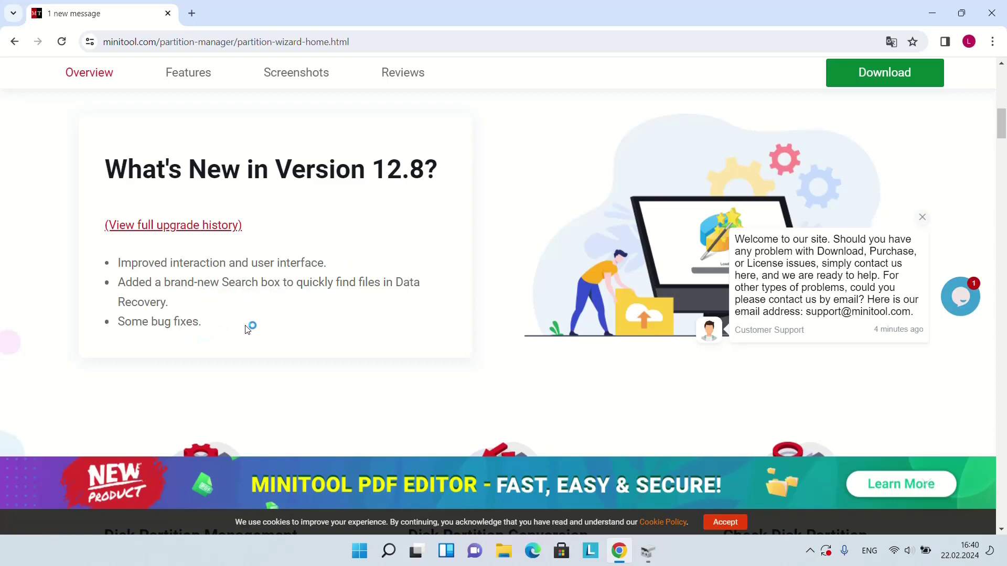
pyautogui.scroll(-6, 225, 310)
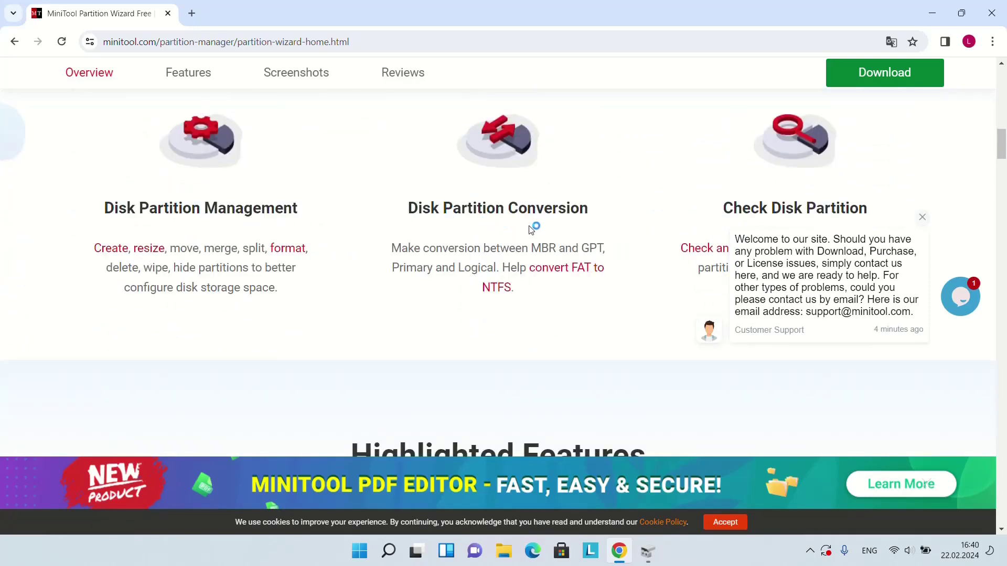
pyautogui.scroll(-1, 682, 225)
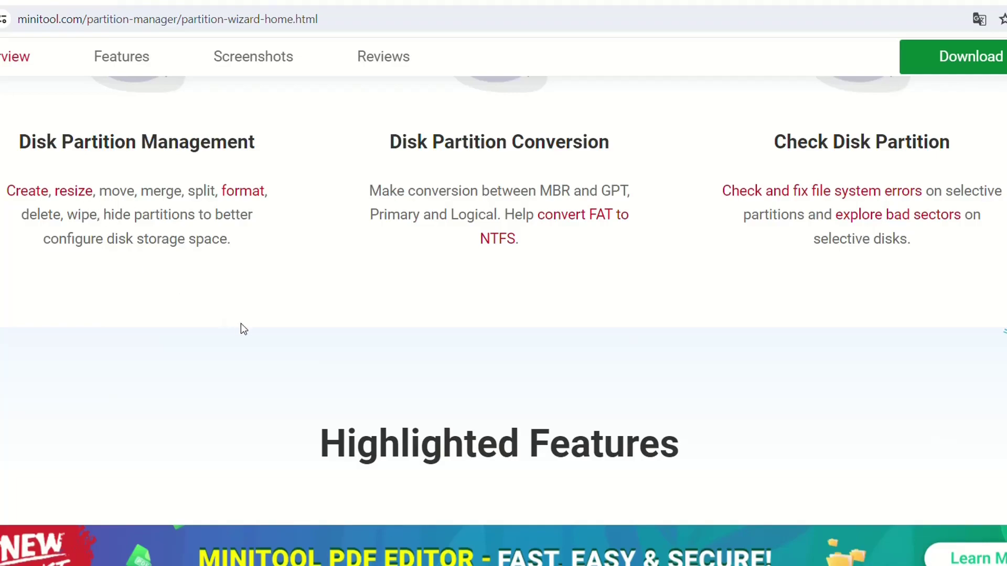
pyautogui.scroll(15, 241, 328)
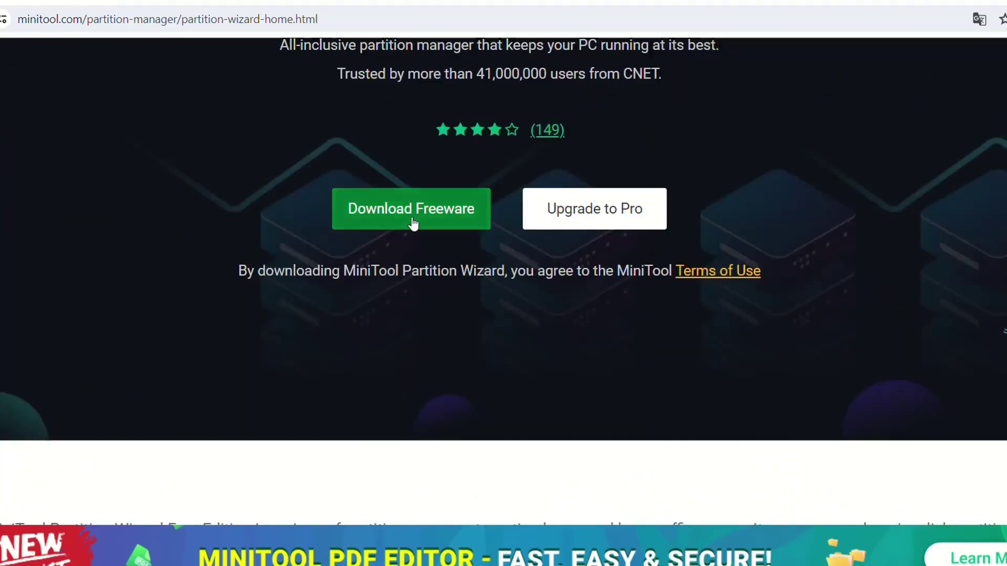
# - Download pw-free-online.exe and run its setup in English
pyautogui.click(414, 220)
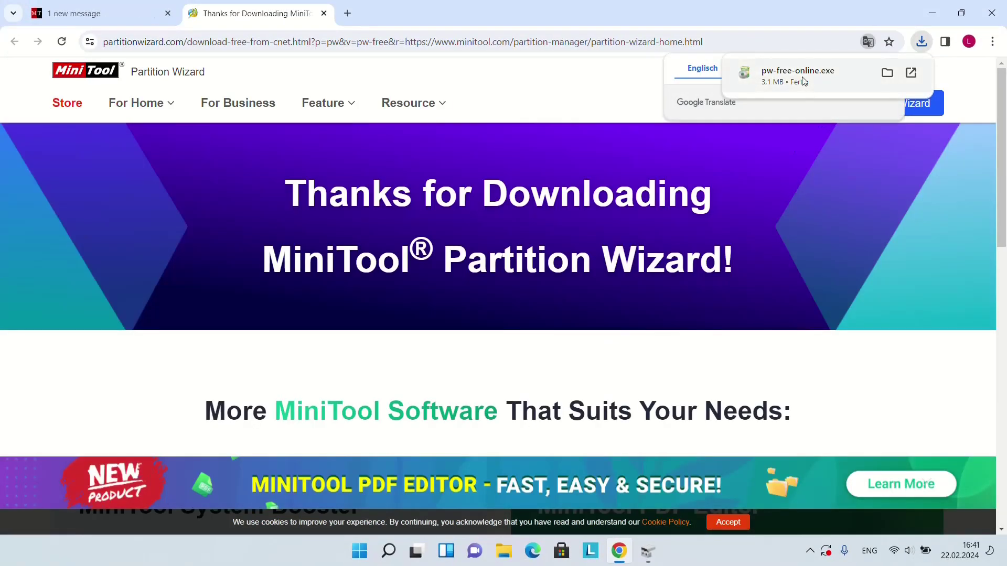
pyautogui.click(803, 81)
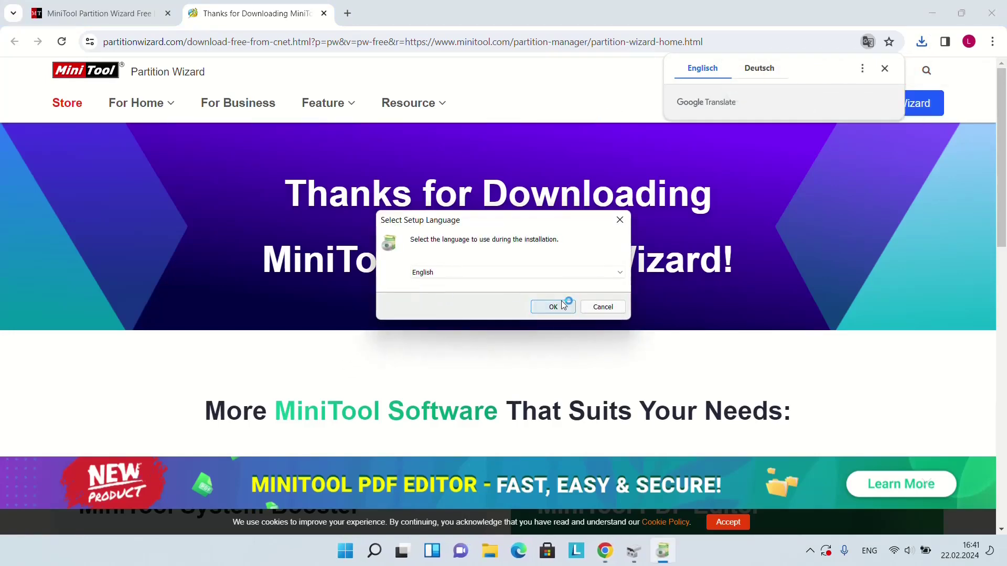
pyautogui.click(555, 305)
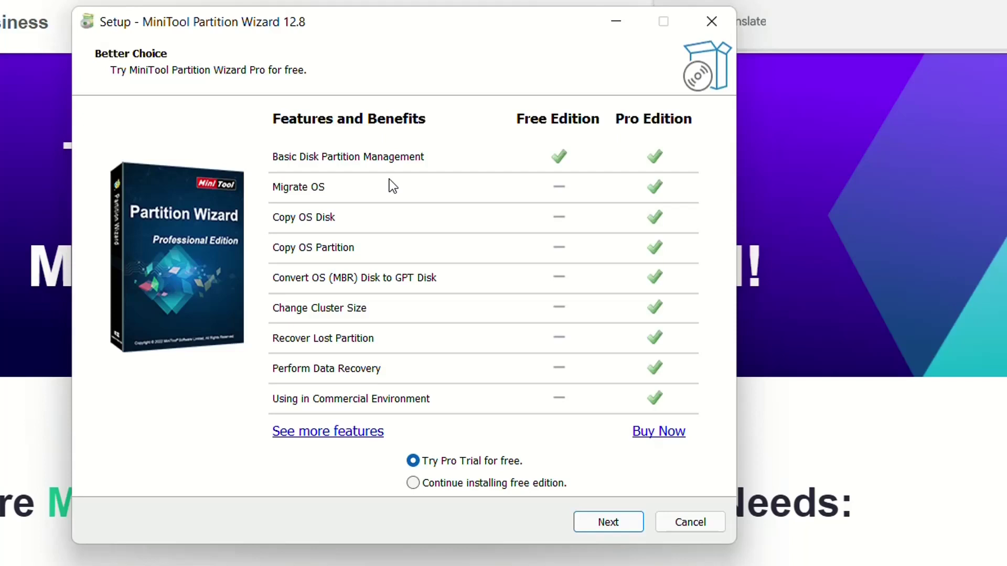
# - Install the free edition with default components into Program Files, finishing with Partition Wizard set to launch
pyautogui.click(536, 485)
pyautogui.click(597, 520)
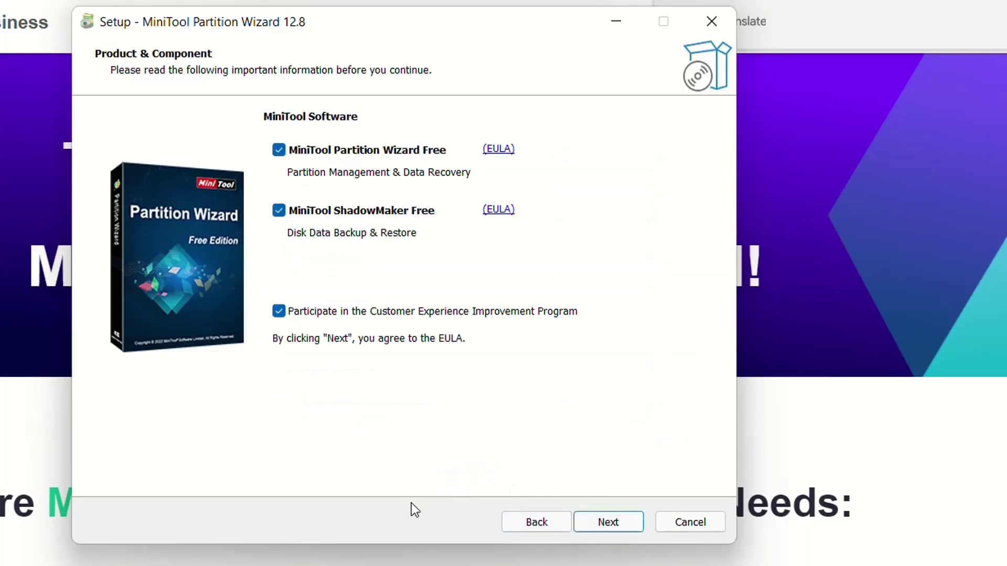
pyautogui.click(606, 524)
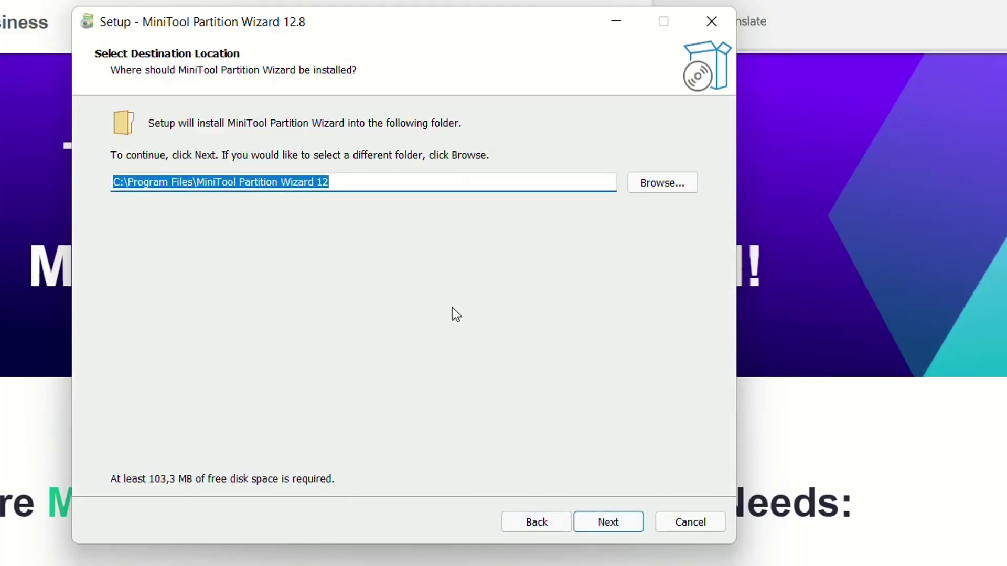
pyautogui.click(624, 527)
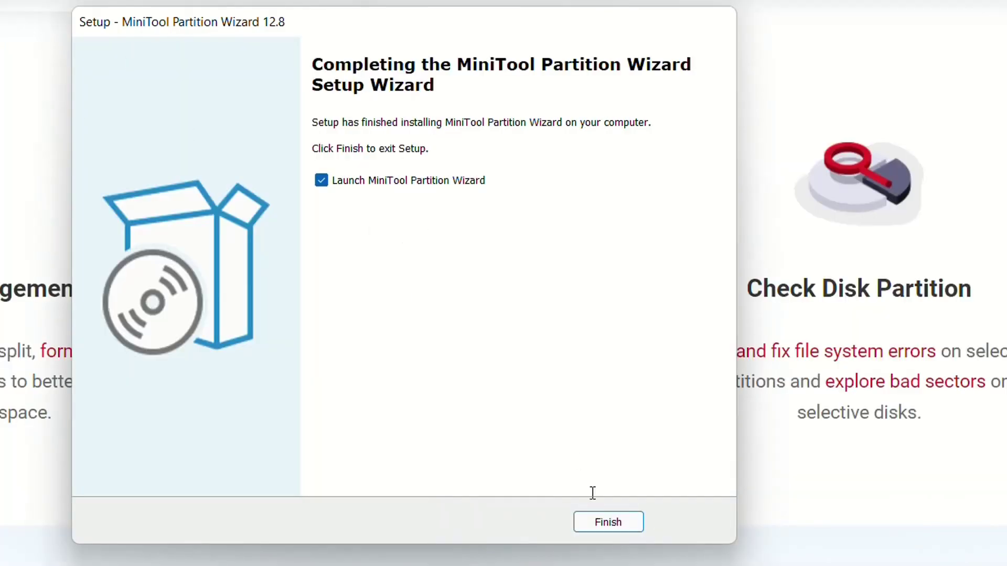
pyautogui.click(599, 522)
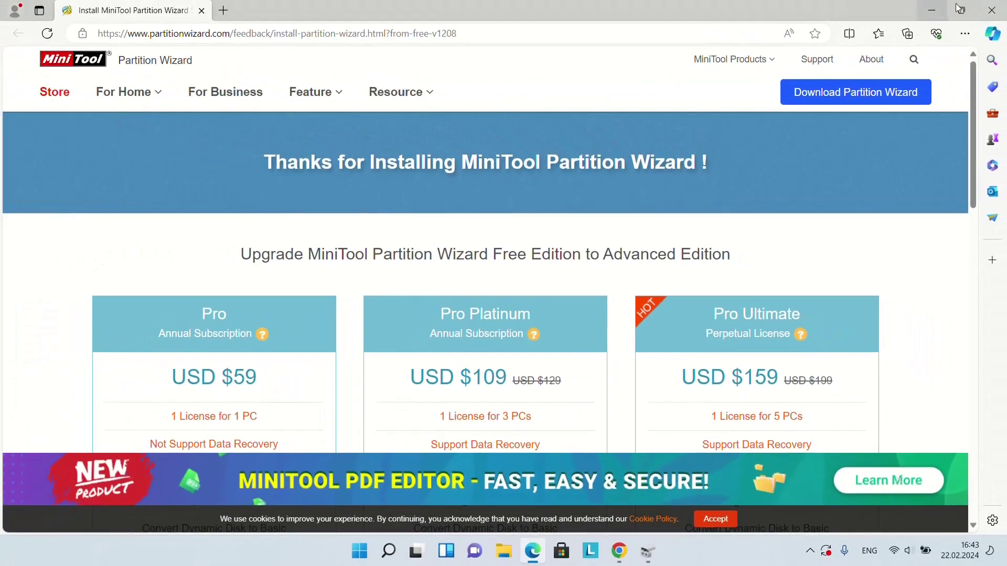
# - Close the browser's thank-you page and select the C: Windows-SSD partition in Partition Wizard
pyautogui.click(992, 10)
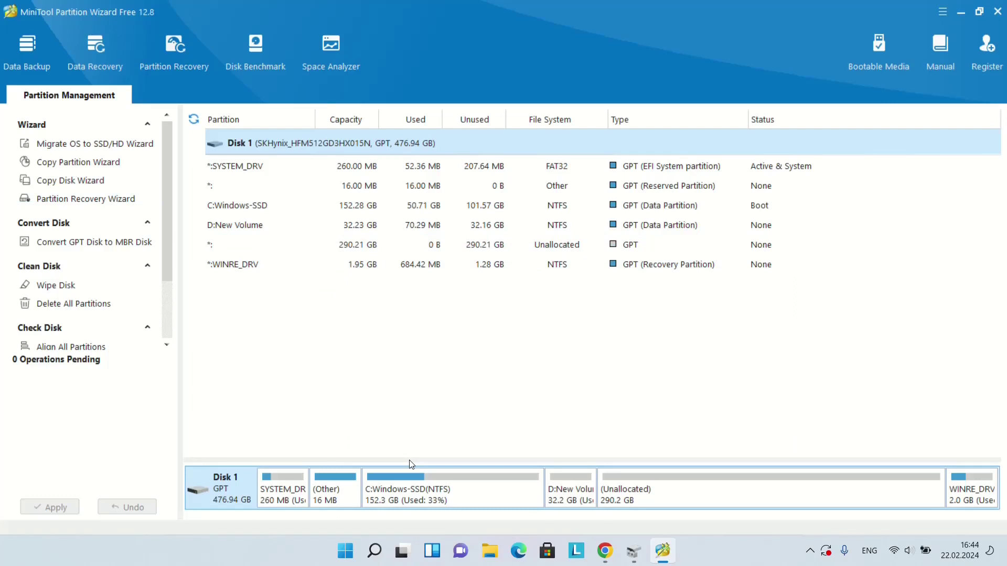
pyautogui.click(239, 206)
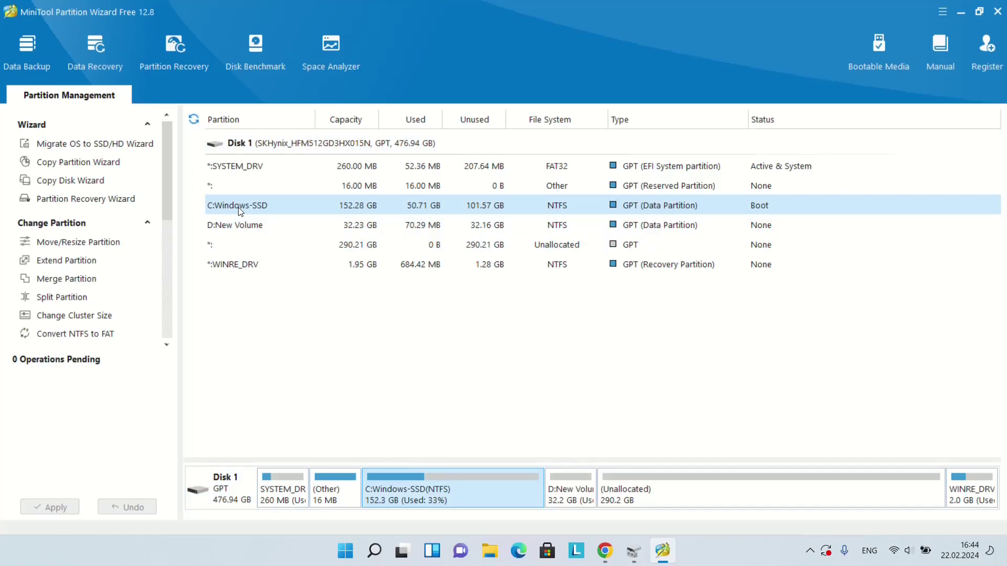
# - Choose Extend from the C: partition's context menu
pyautogui.rightClick(240, 210)
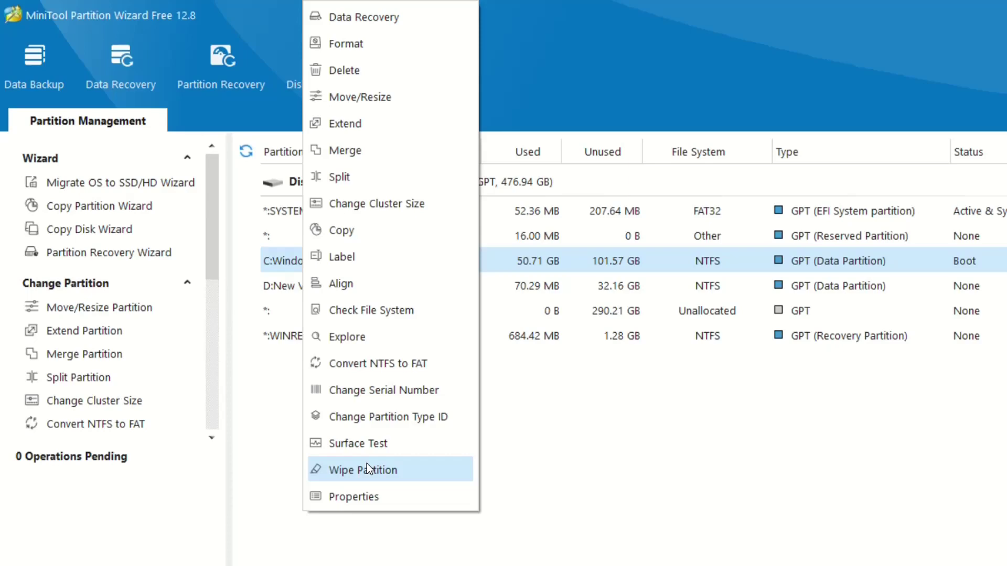
pyautogui.click(358, 130)
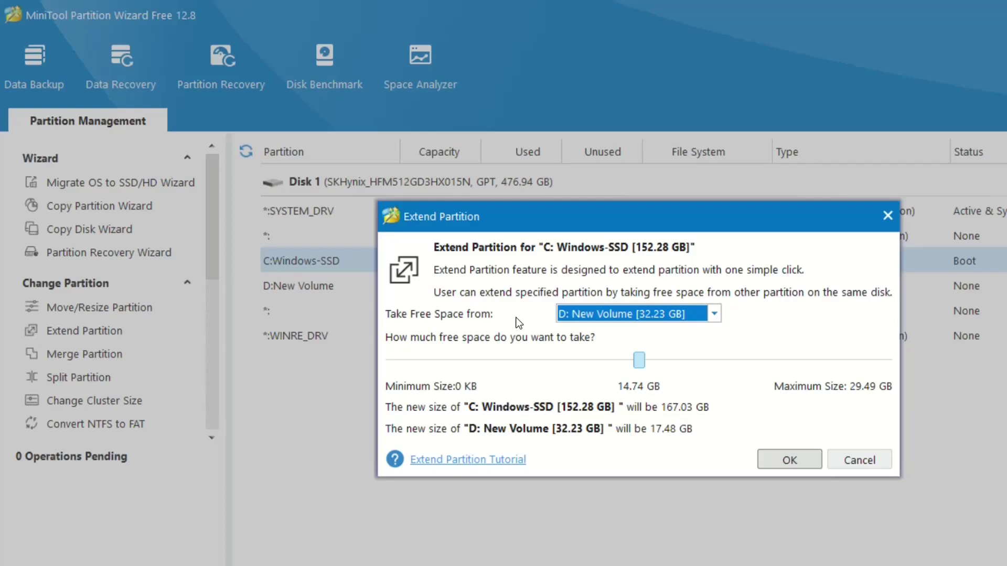
# - Pick the 290.21 GB unallocated space as source and slide the amount to 48.17 GB
pyautogui.click(698, 311)
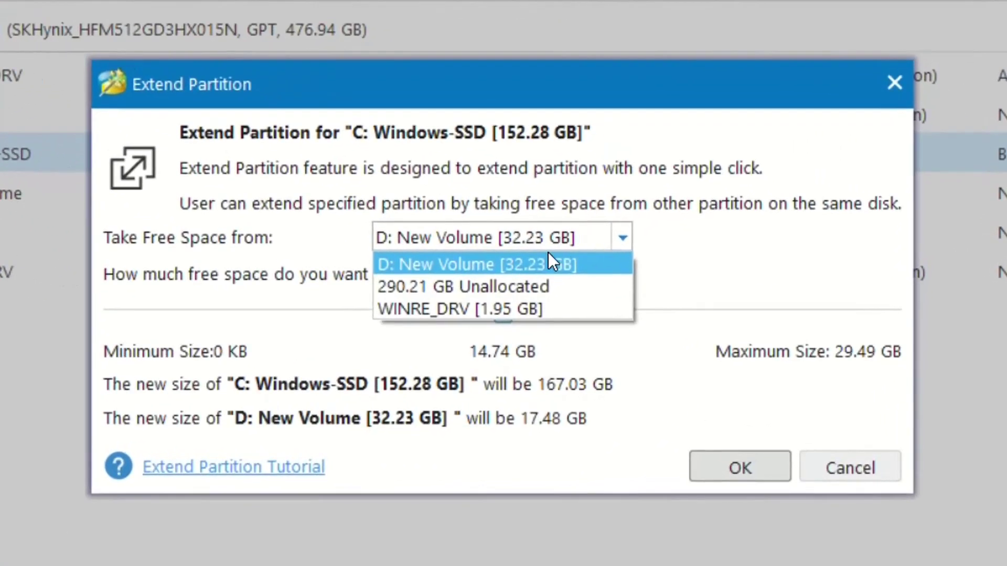
pyautogui.click(531, 250)
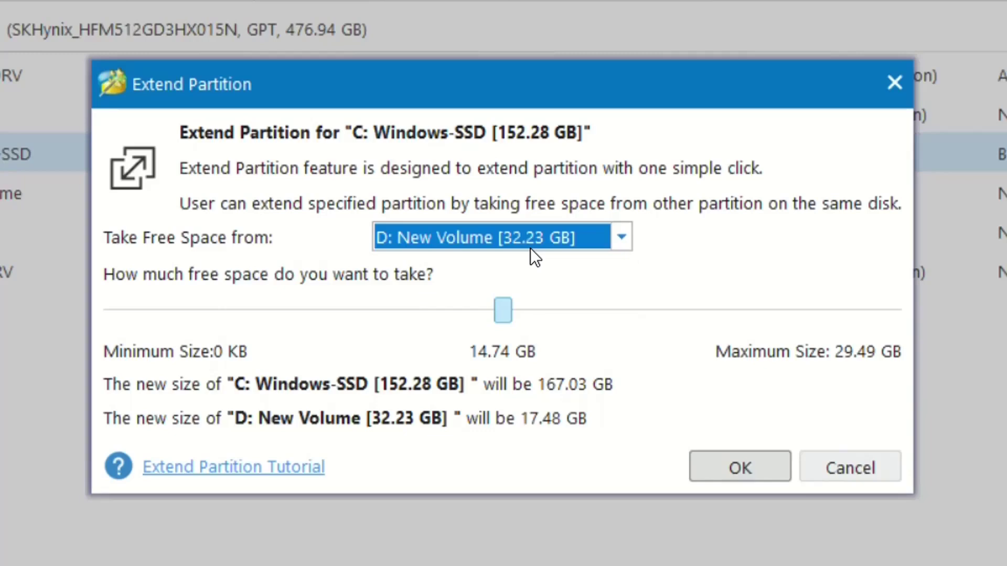
pyautogui.click(530, 247)
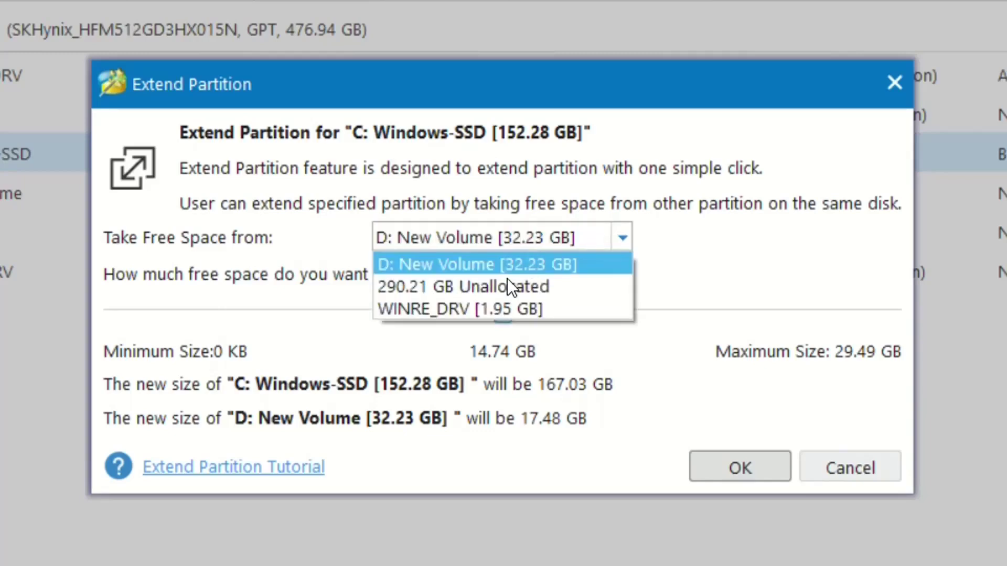
pyautogui.click(495, 290)
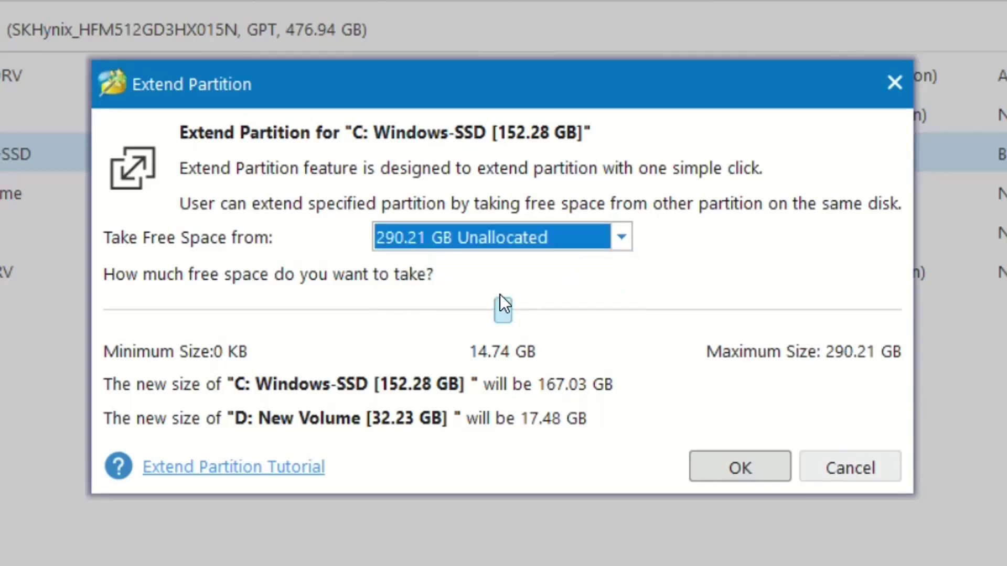
pyautogui.moveTo(508, 316); pyautogui.dragTo(860, 316)
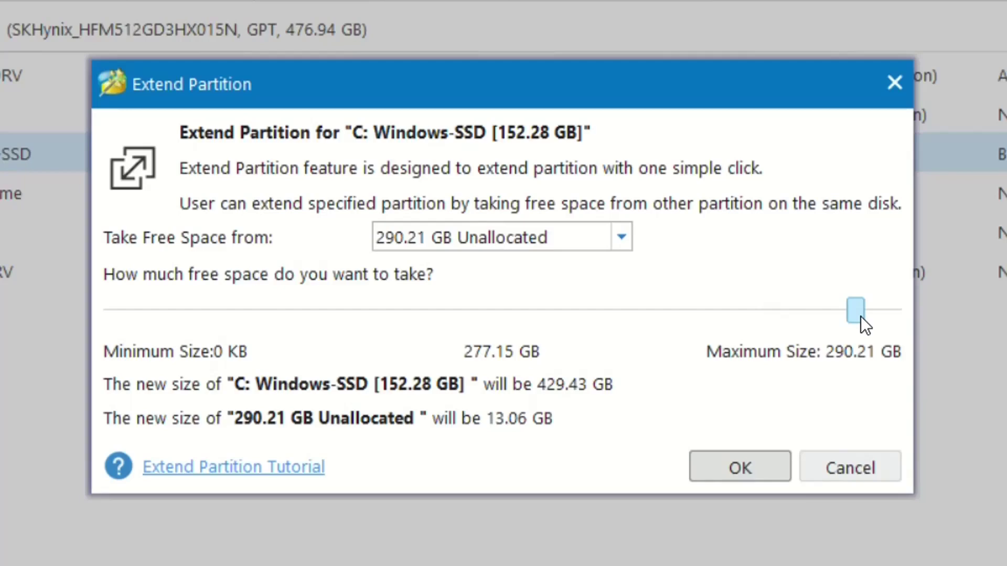
pyautogui.moveTo(860, 316); pyautogui.dragTo(247, 350)
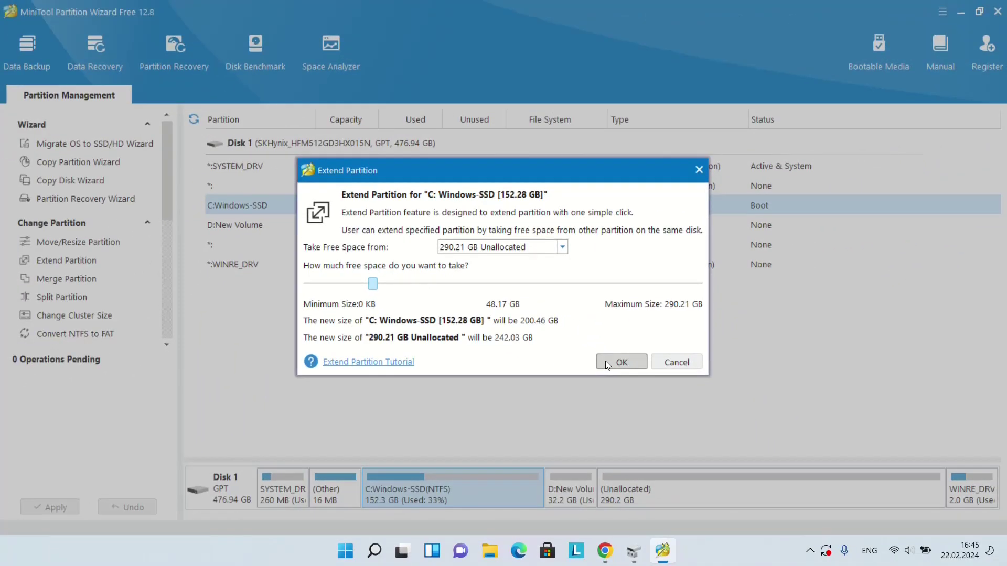
# - Confirm and apply the extension, leaving C: at 200.45 GB and 242.04 GB unallocated
pyautogui.click(621, 362)
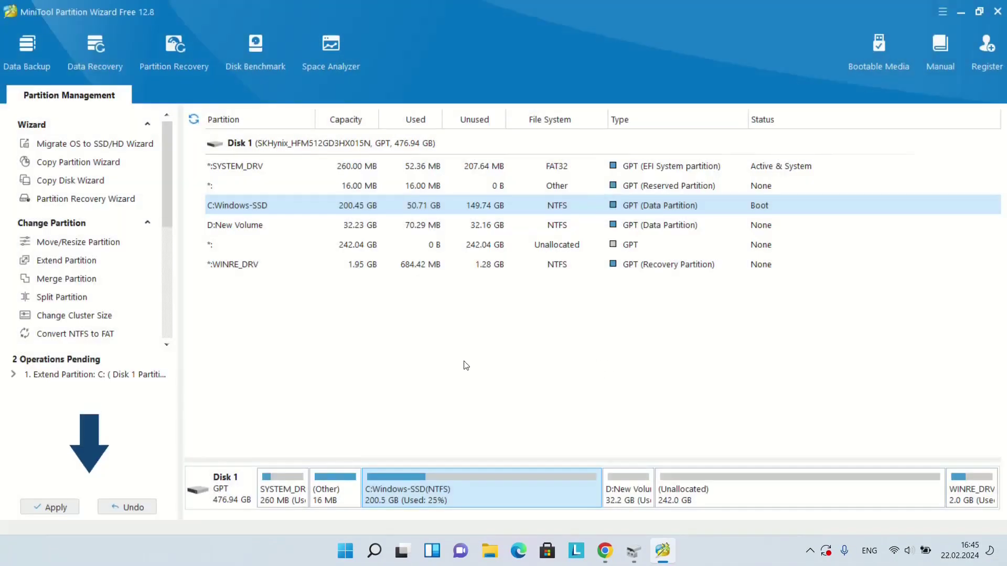
pyautogui.click(49, 507)
pyautogui.click(452, 303)
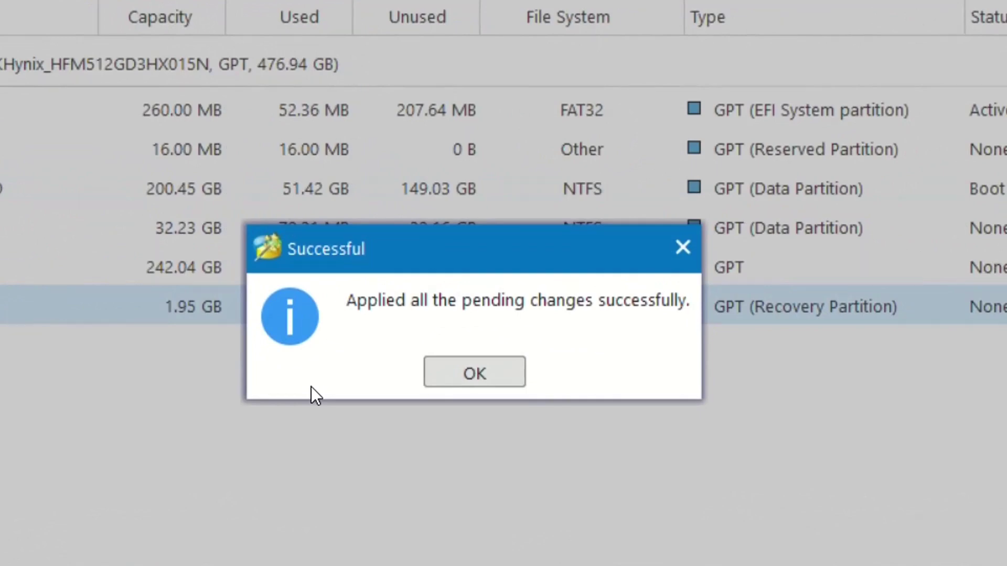
pyautogui.click(474, 375)
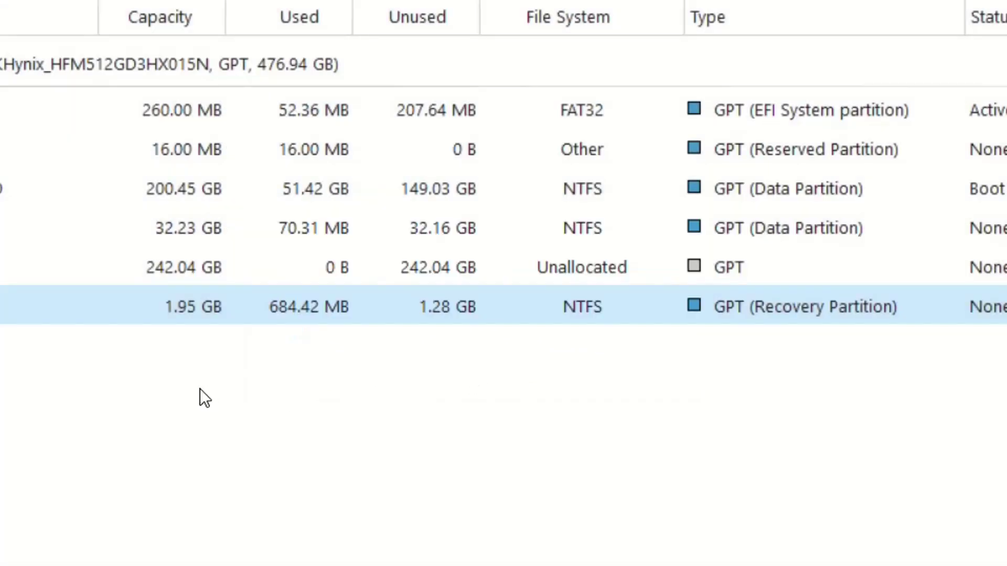
pyautogui.click(18, 190)
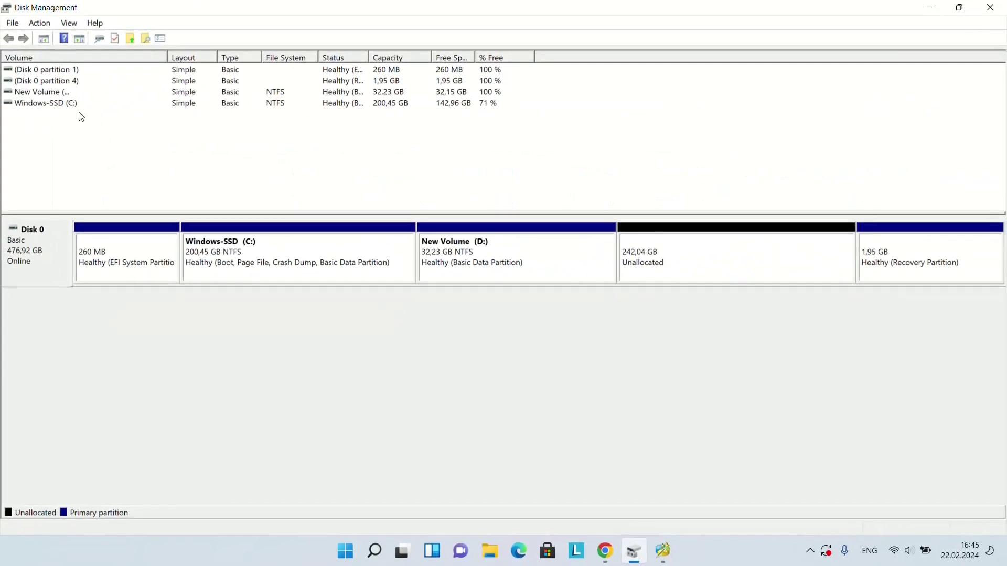
pyautogui.click(88, 101)
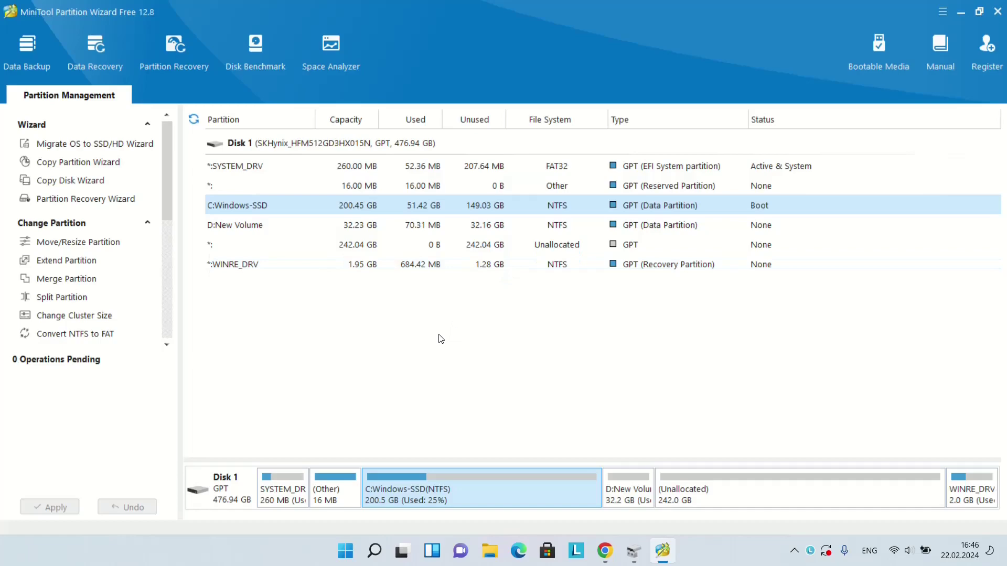
# - Open and cancel Merge Partition, try Convert NTFS to FAT, then open Data Recovery
pyautogui.click(131, 280)
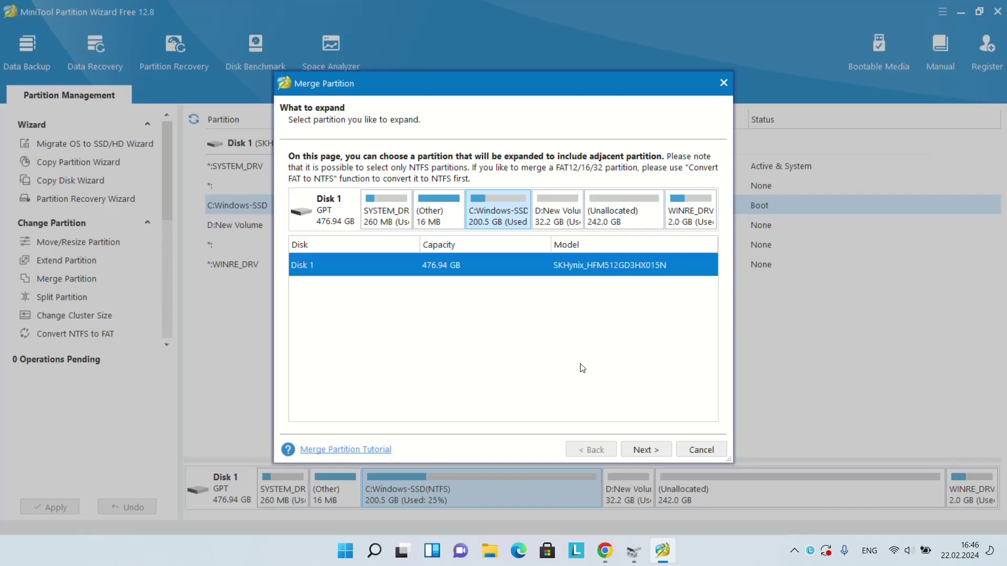
pyautogui.click(700, 454)
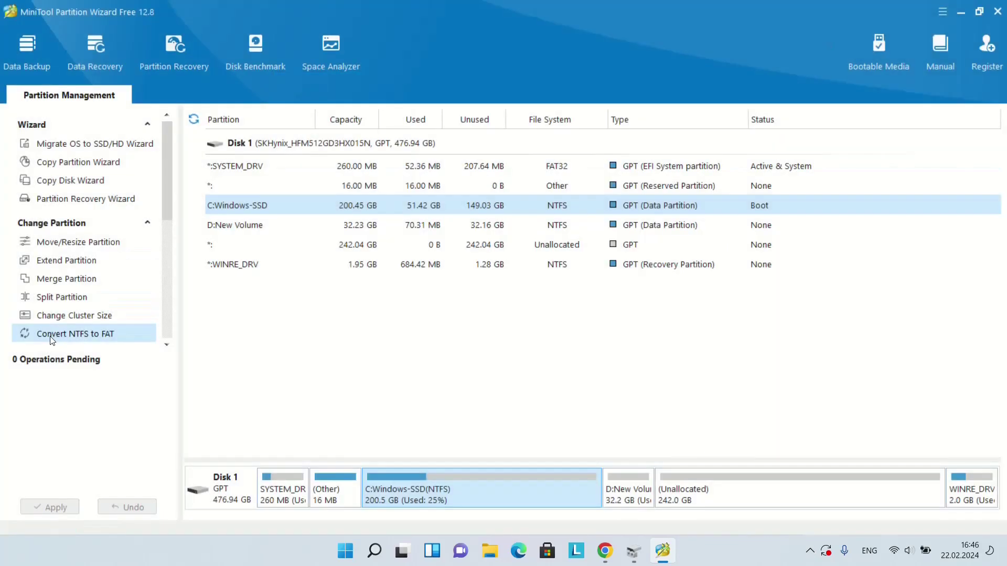
pyautogui.click(93, 339)
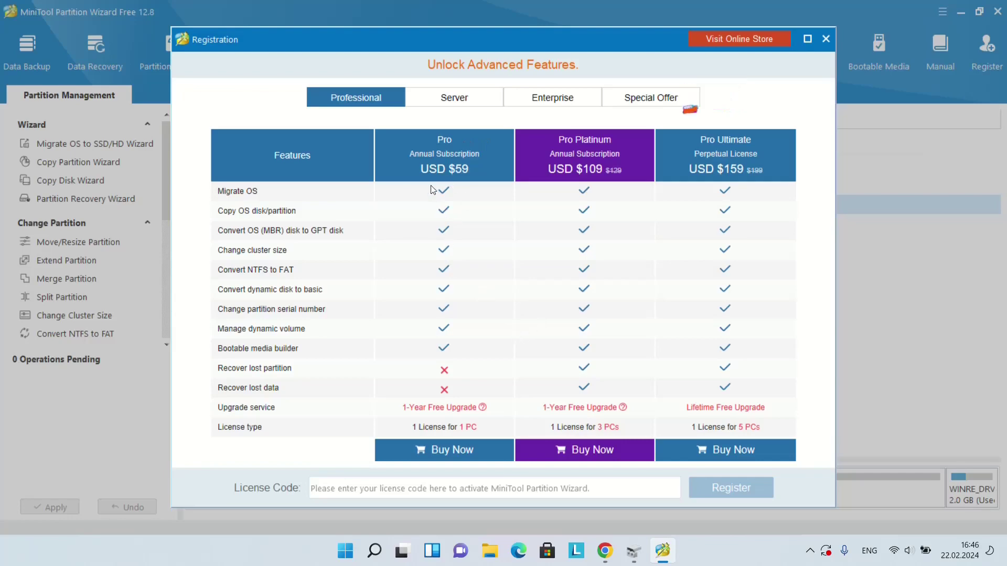
pyautogui.click(105, 48)
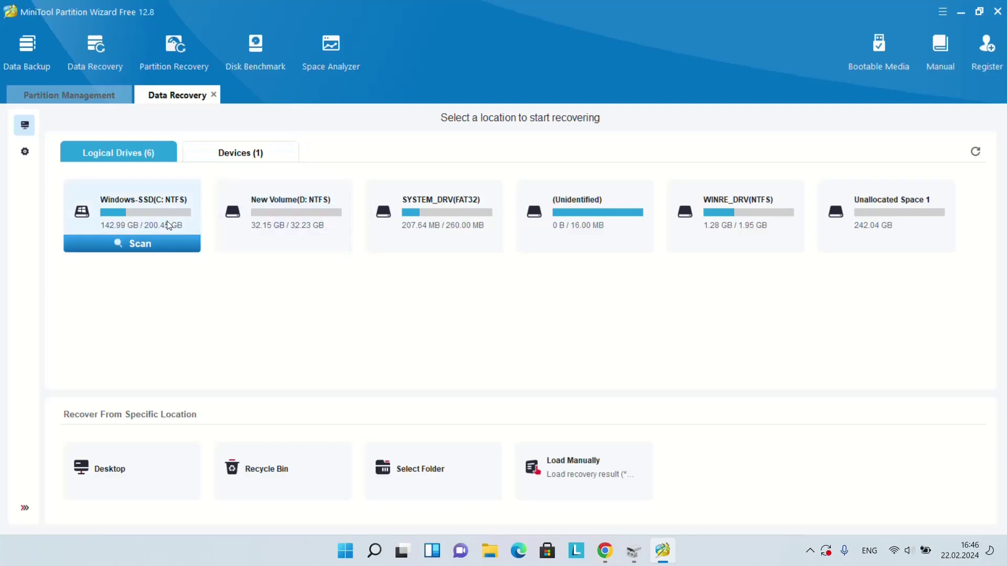
# - Scan Windows-SSD (C:) for recoverable files and mark everything found
pyautogui.click(156, 240)
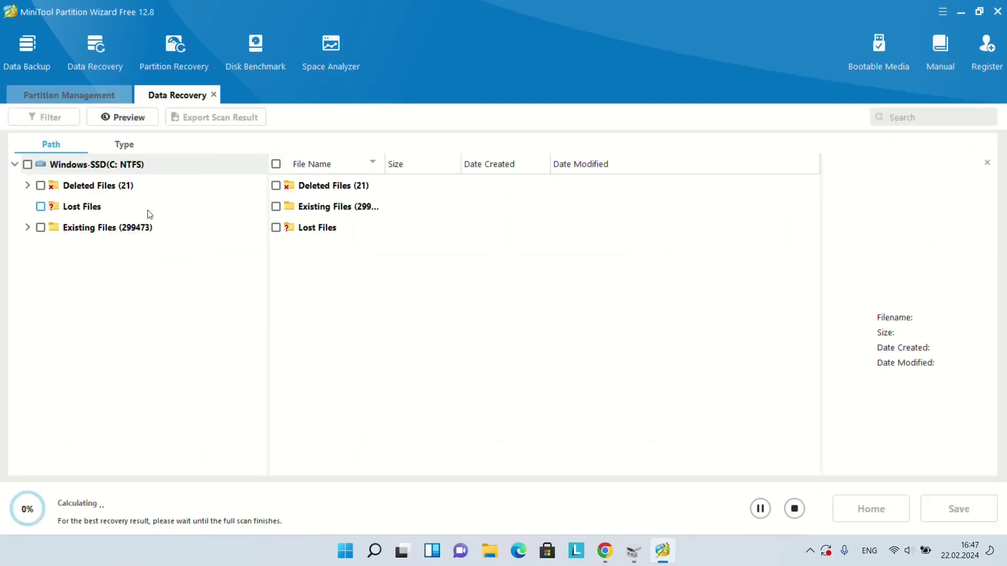
pyautogui.click(27, 166)
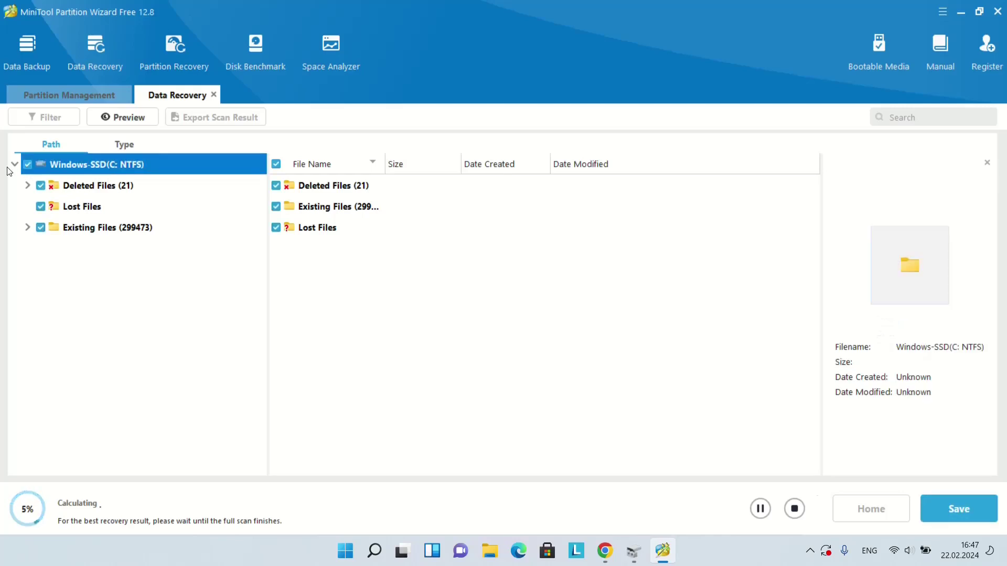